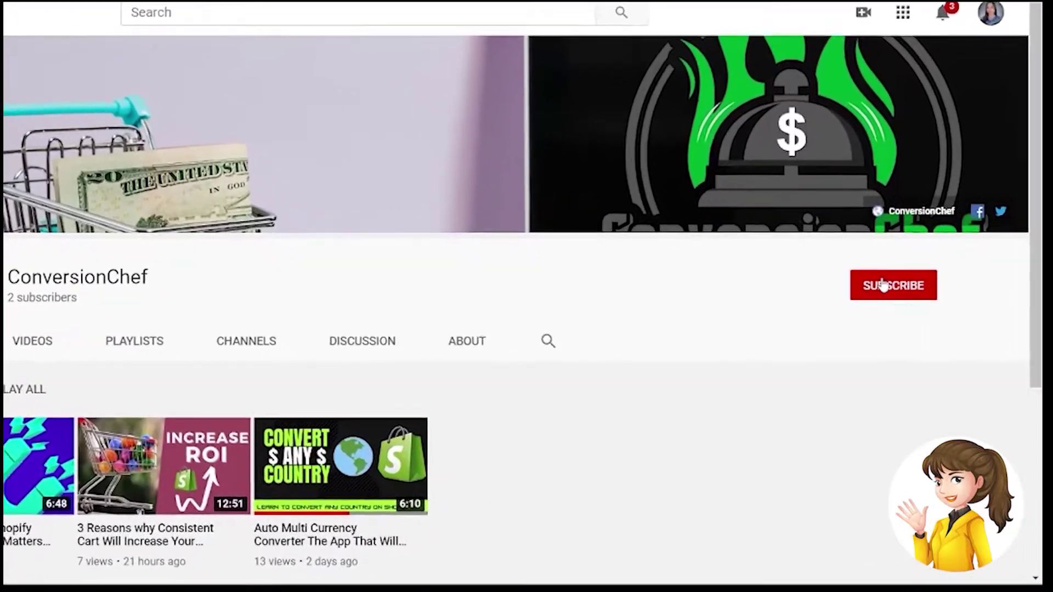
# Subscribe to the ConversionChef YouTube channel and set its bell notifications to All
pyautogui.click(932, 315)
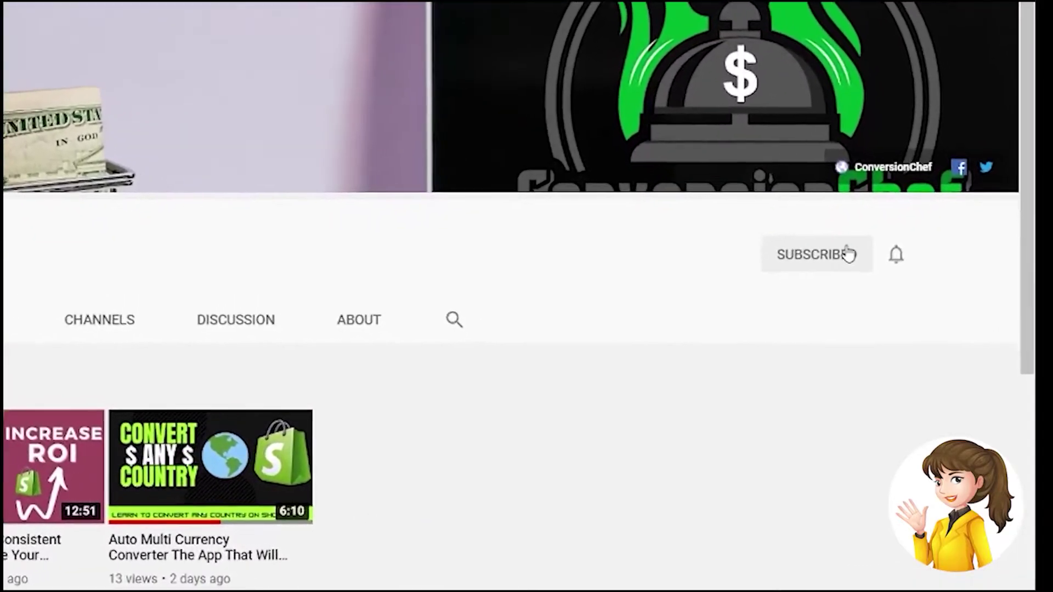
pyautogui.click(912, 270)
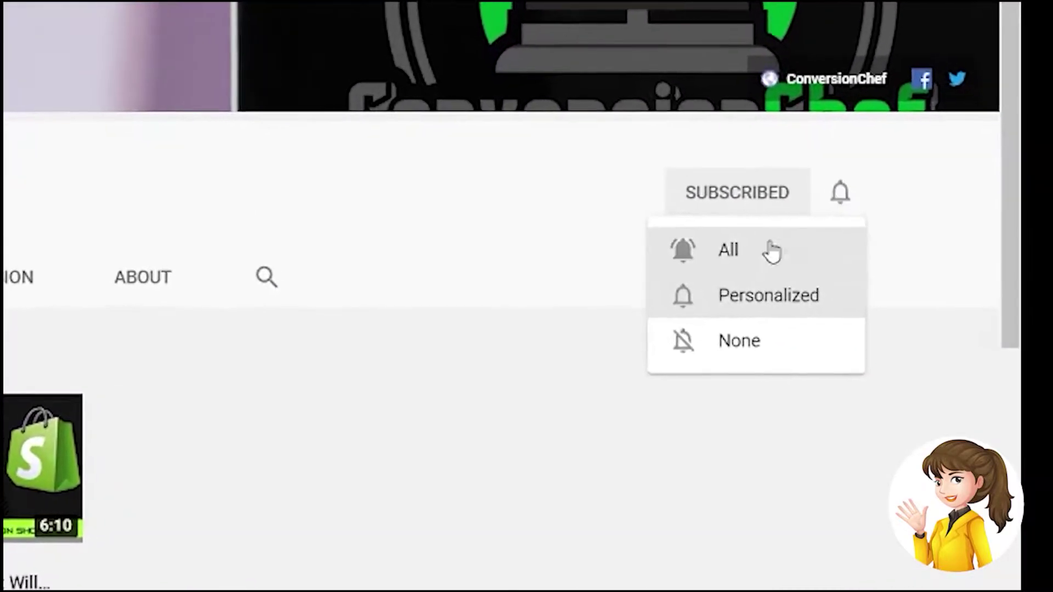
pyautogui.click(750, 262)
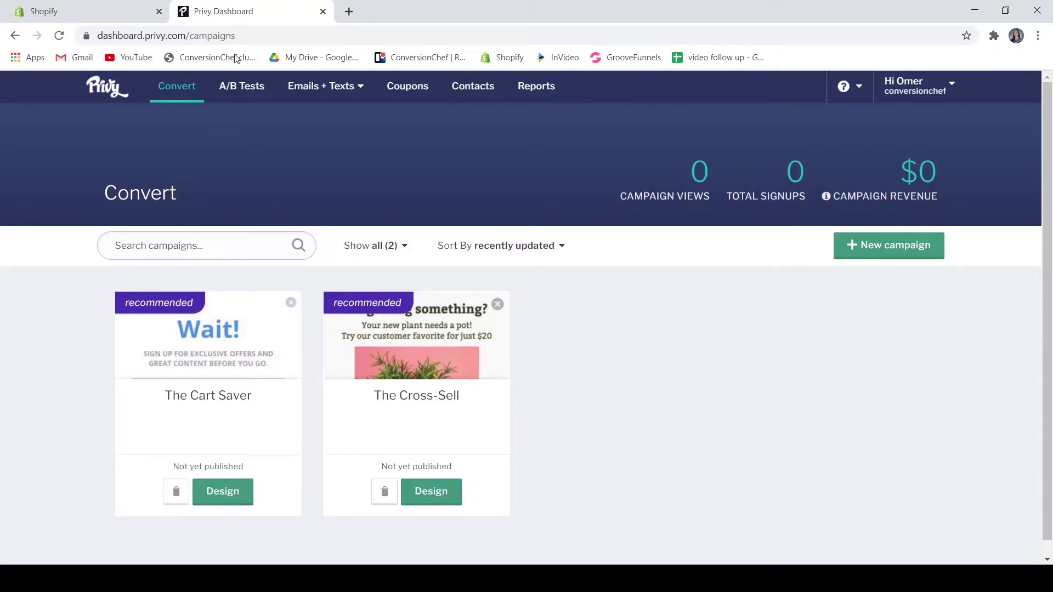
# Go to A/B Tests, check the campaigns for a new test, and cancel without creating one
pyautogui.click(245, 88)
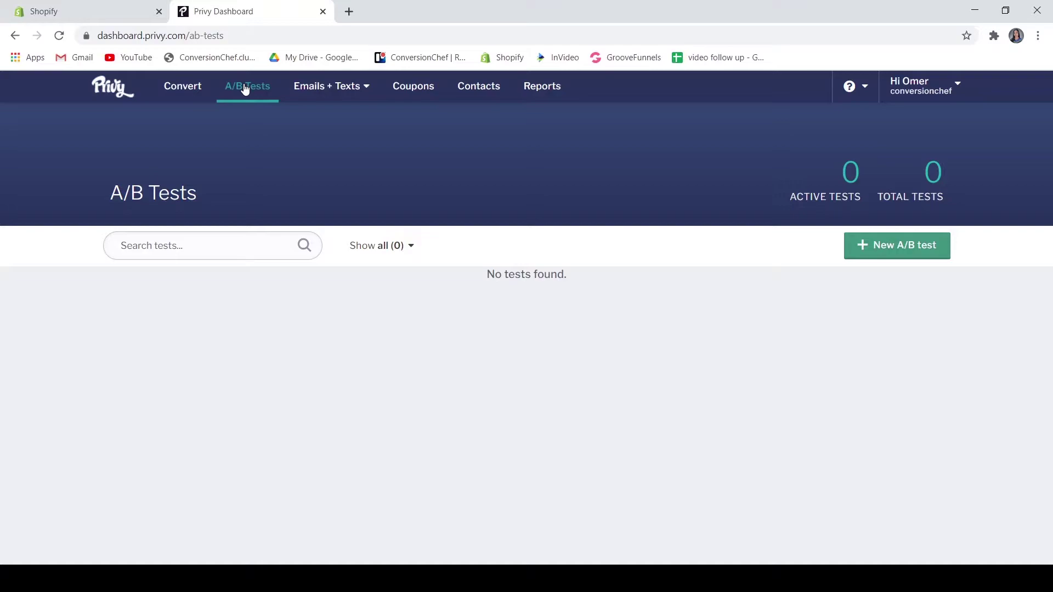
pyautogui.click(903, 252)
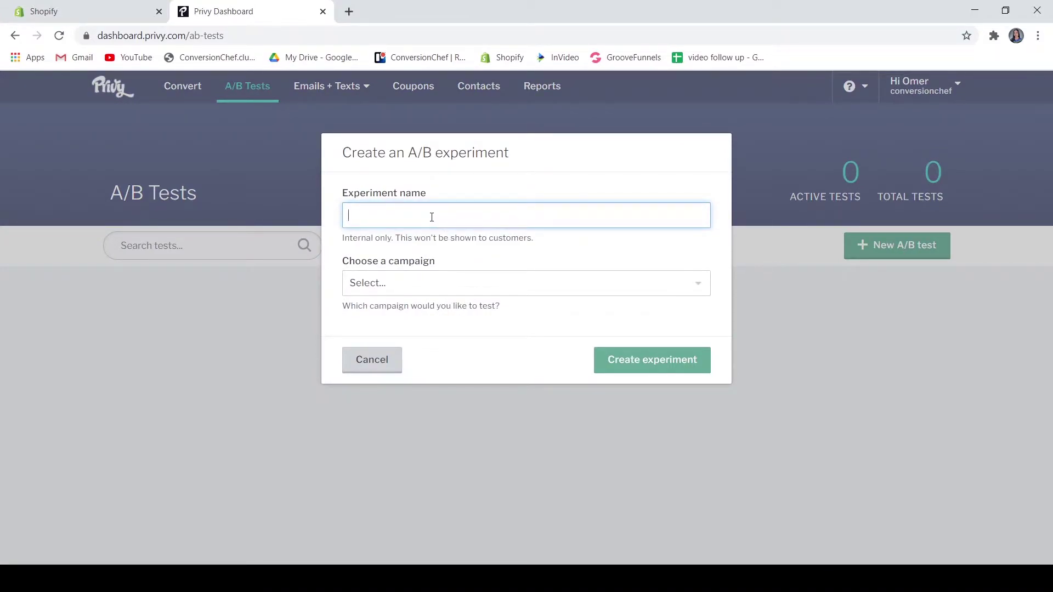
pyautogui.click(445, 289)
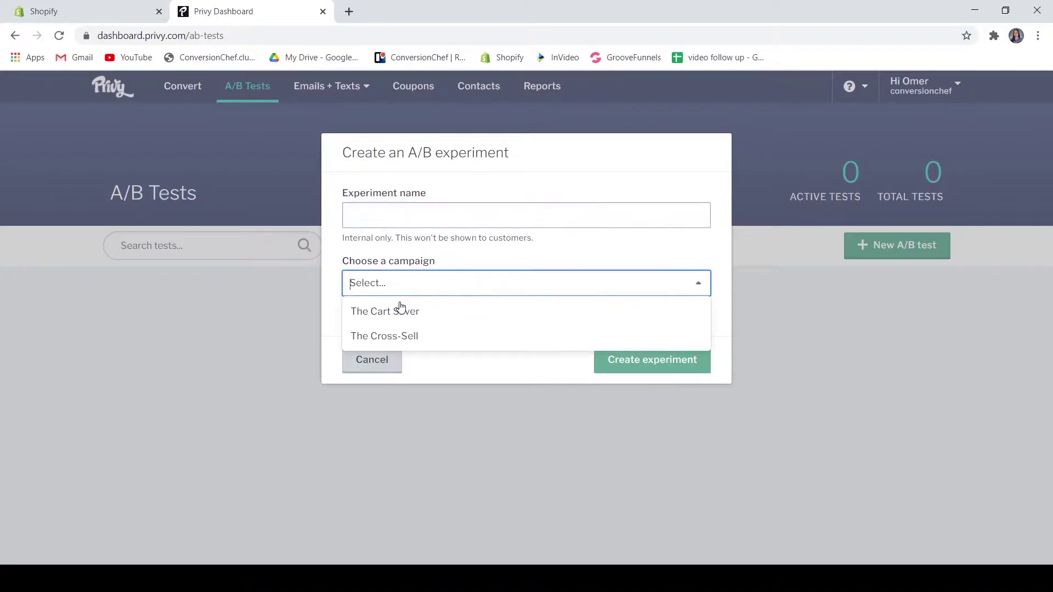
pyautogui.click(476, 375)
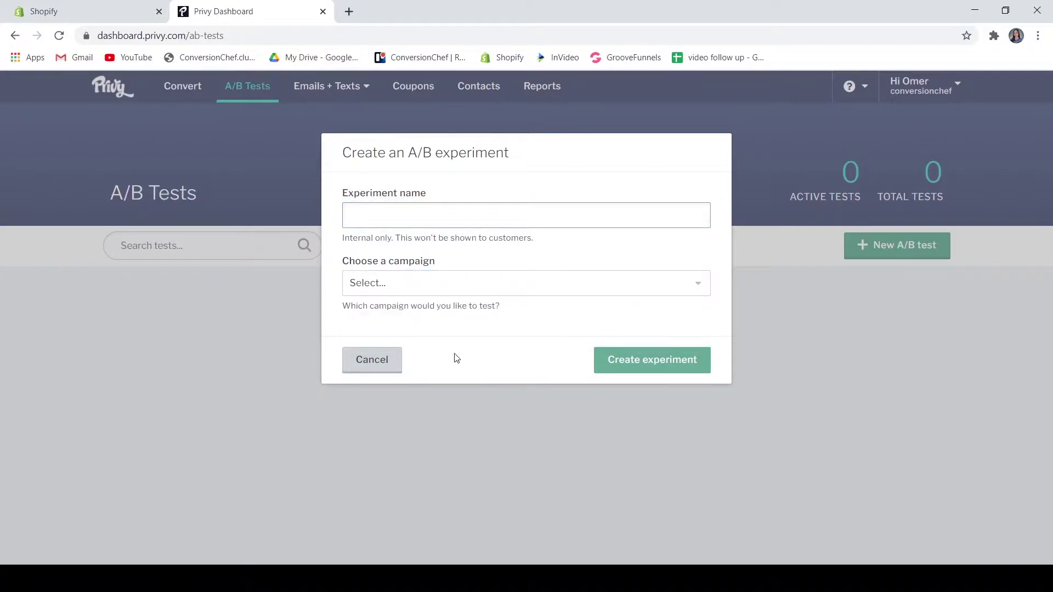
pyautogui.press('Escape')
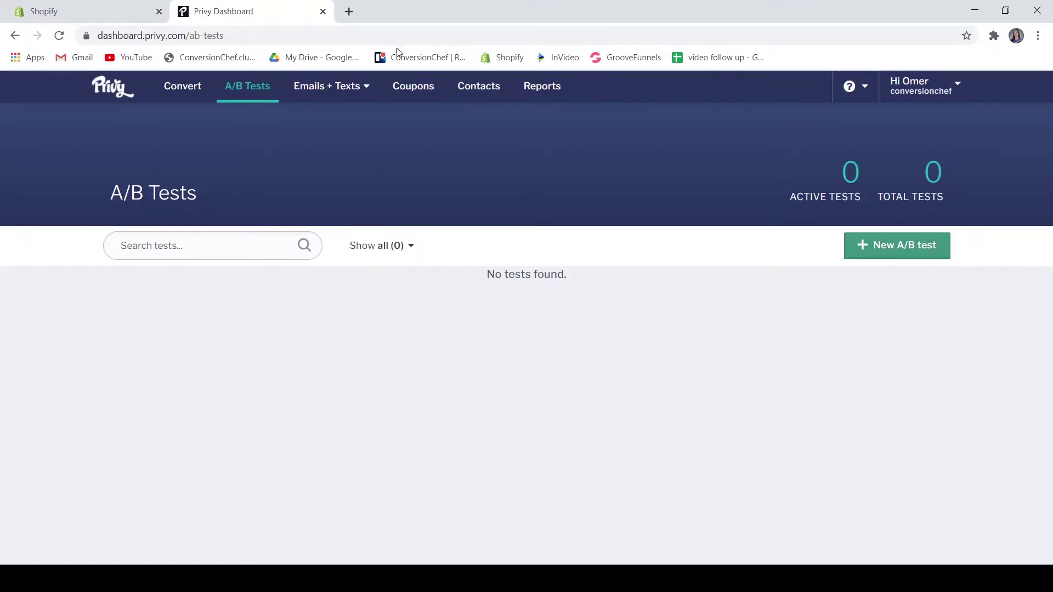
pyautogui.click(338, 88)
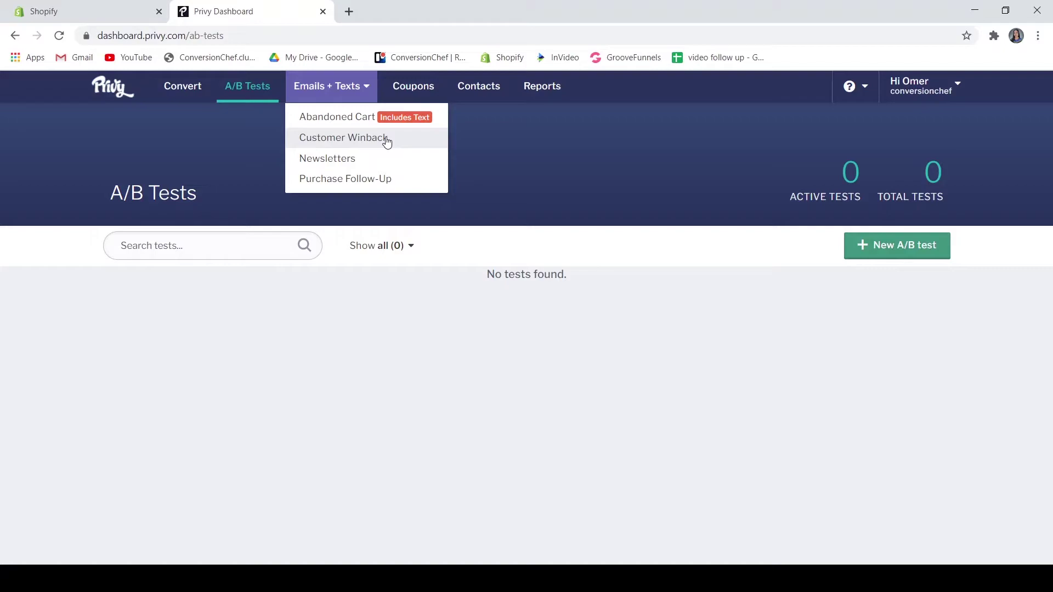
# Browse the Customer Winback, Newsletters and Purchase Follow-Up email pages
pyautogui.click(387, 141)
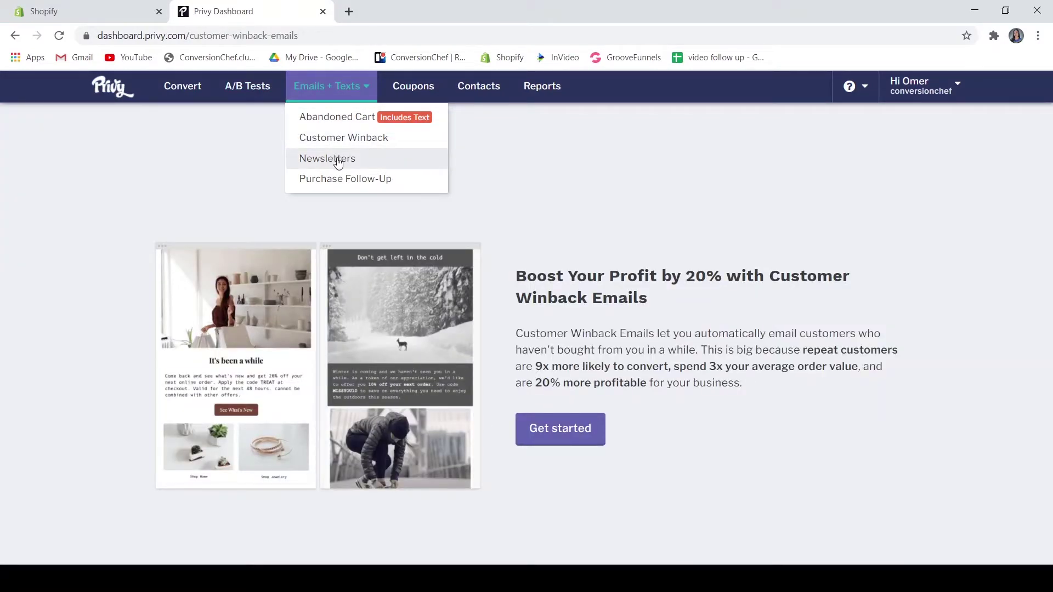
pyautogui.click(337, 158)
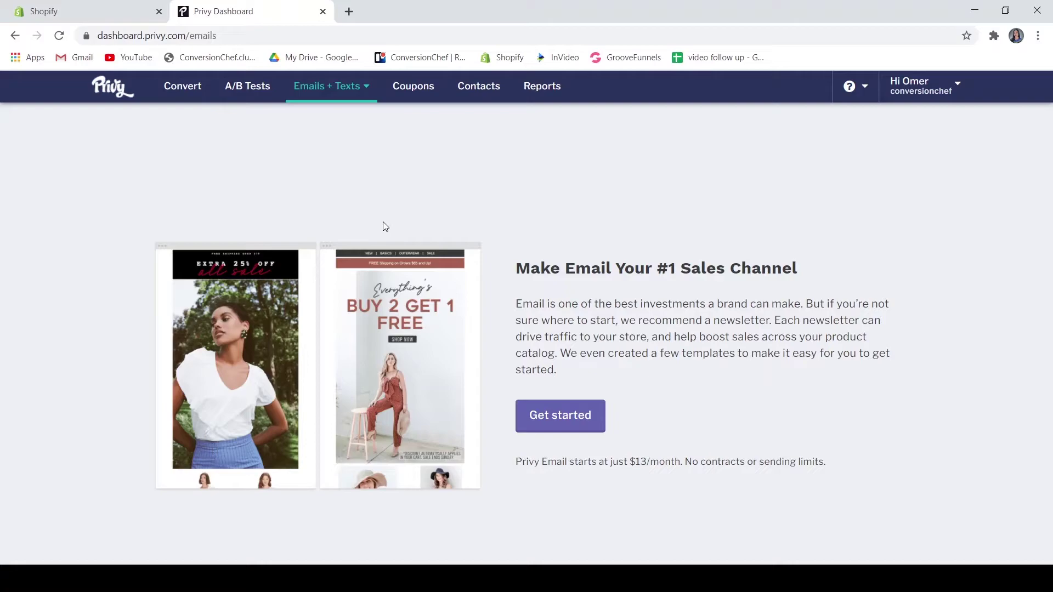
pyautogui.click(329, 99)
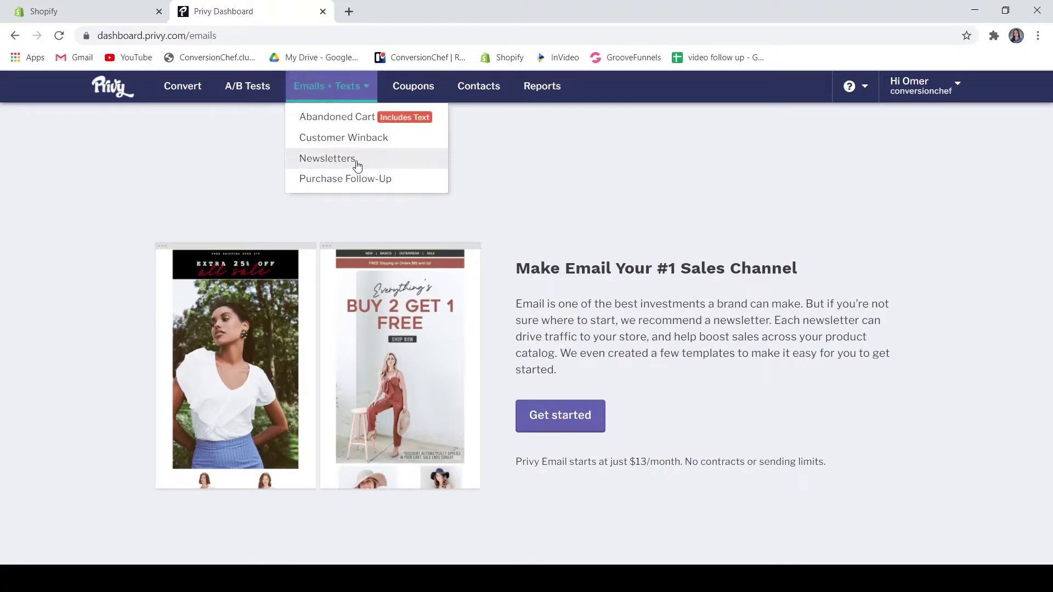
pyautogui.click(377, 181)
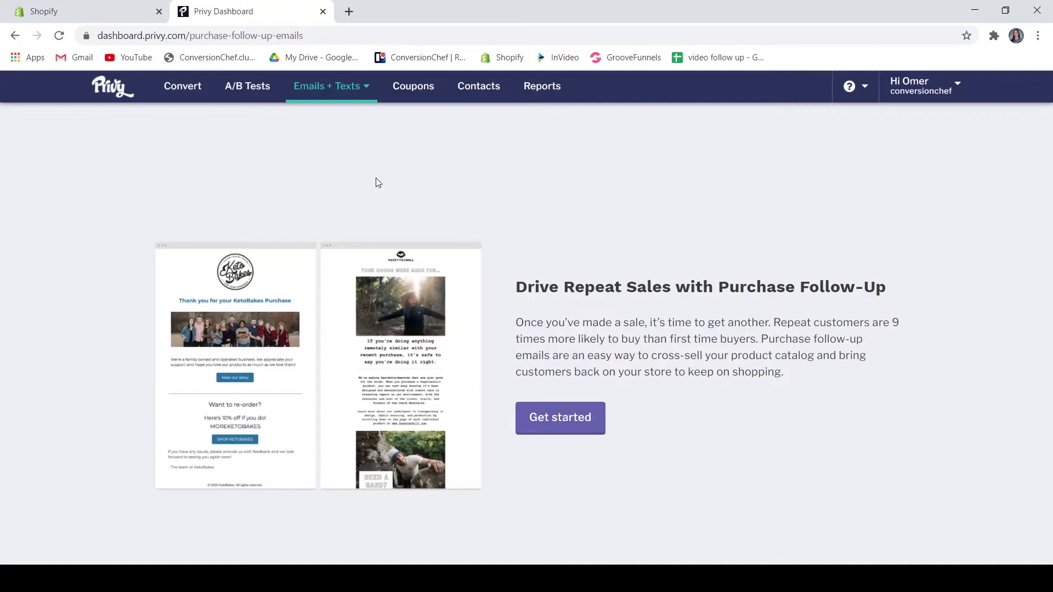
pyautogui.moveTo(338, 104)
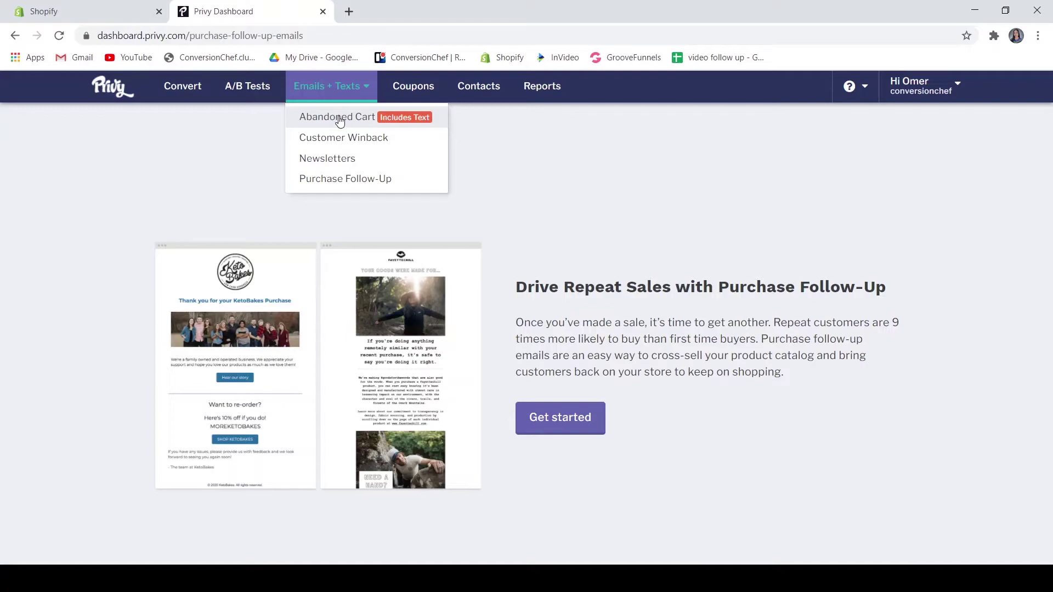
# Open Abandoned Cart messages and add a third 'Did you forget something?' email draft
pyautogui.click(338, 118)
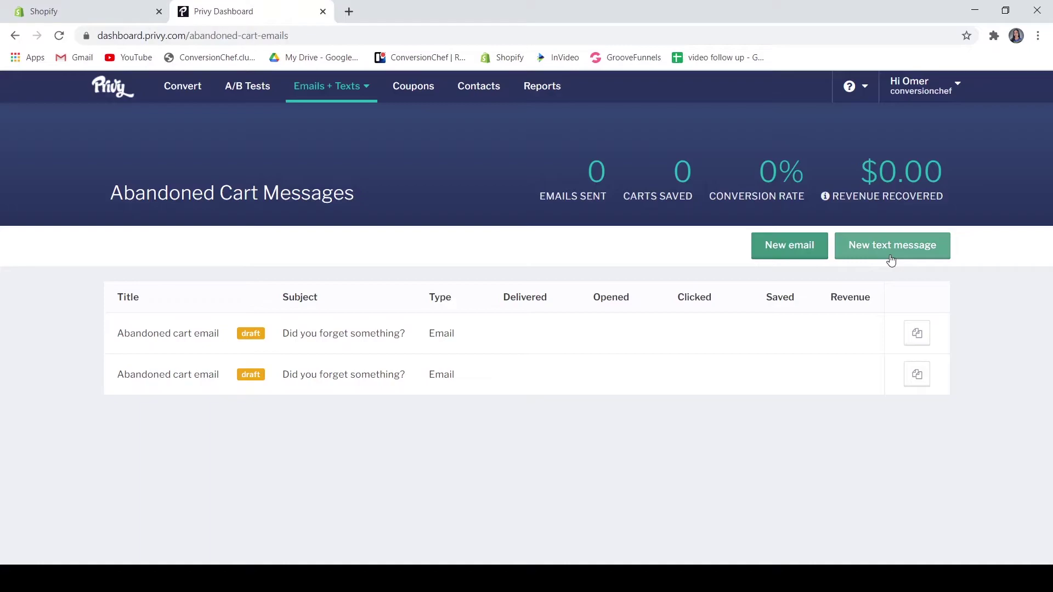
pyautogui.click(799, 247)
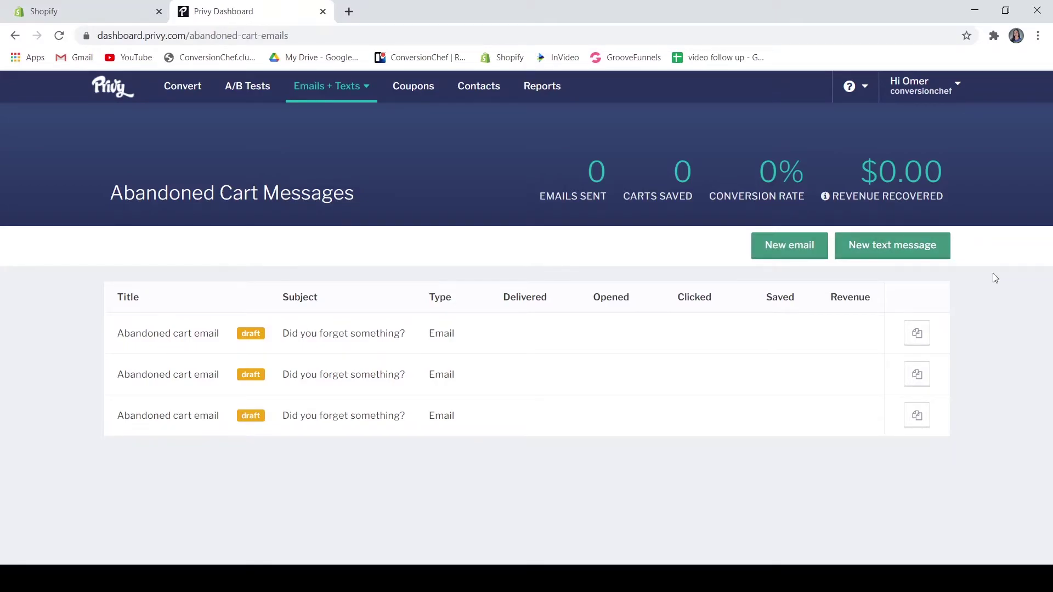
# Start a new abandoned cart email and look over its trigger settings
pyautogui.click(813, 255)
pyautogui.scroll(-3, 43, 276)
pyautogui.scroll(2, 41, 275)
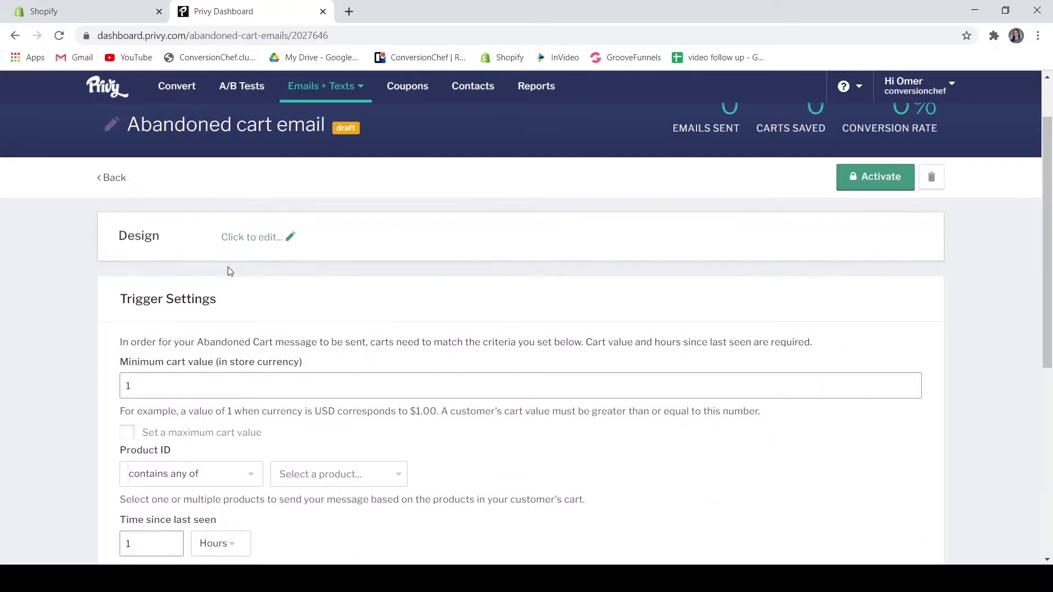
pyautogui.scroll(-6, 222, 307)
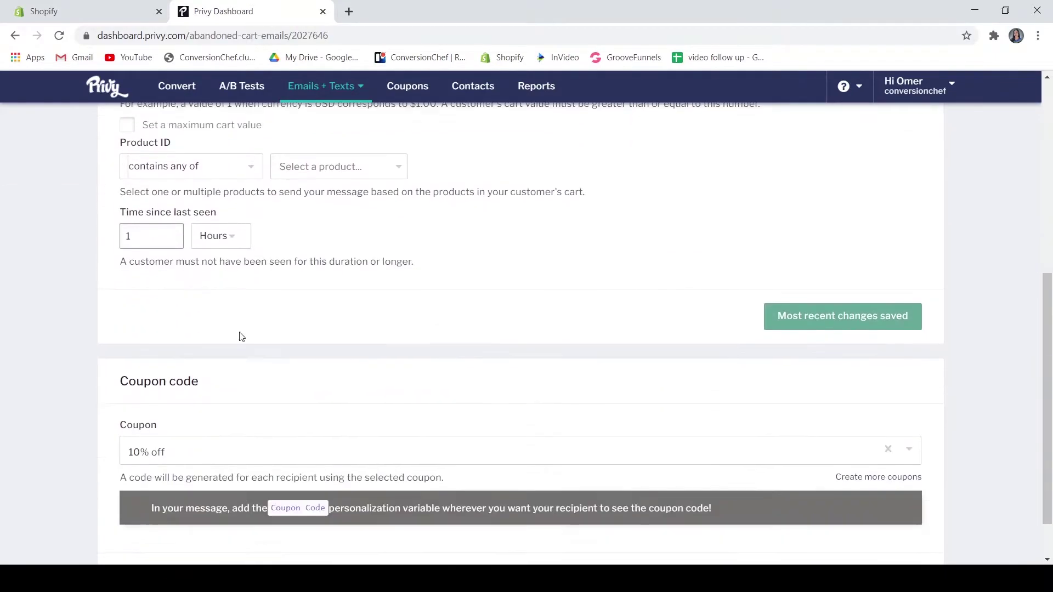
pyautogui.scroll(6, 221, 335)
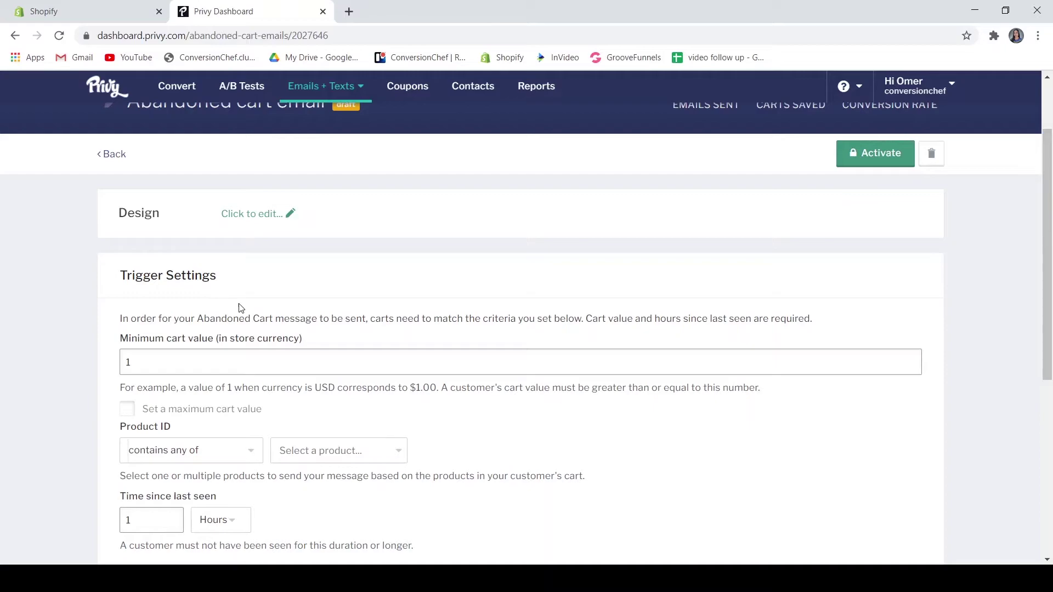
pyautogui.scroll(-1, 239, 308)
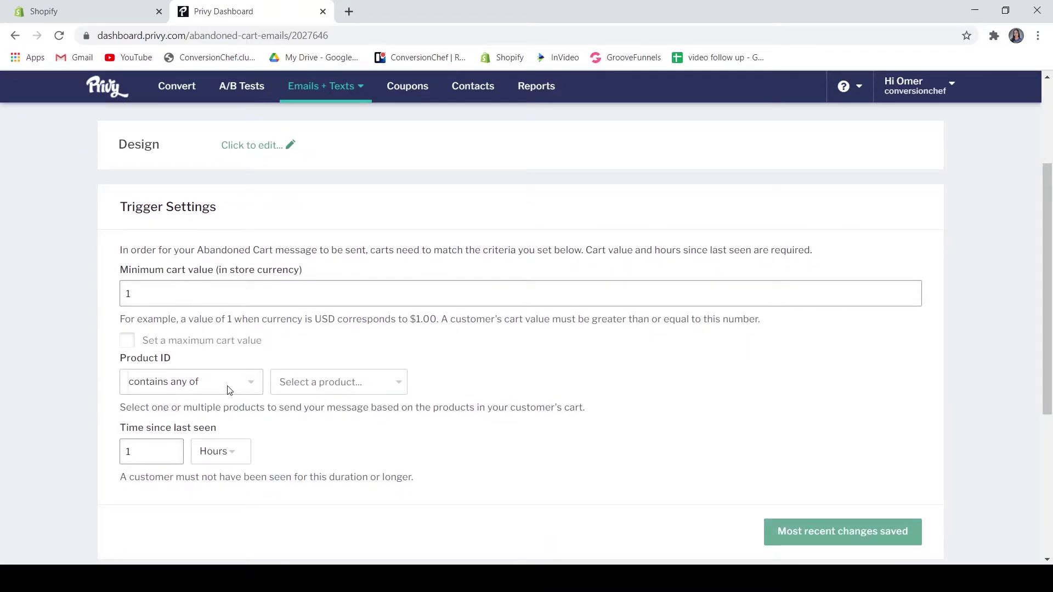
# Set the trigger product to the Anime Naruto ring and save the trigger settings
pyautogui.click(314, 389)
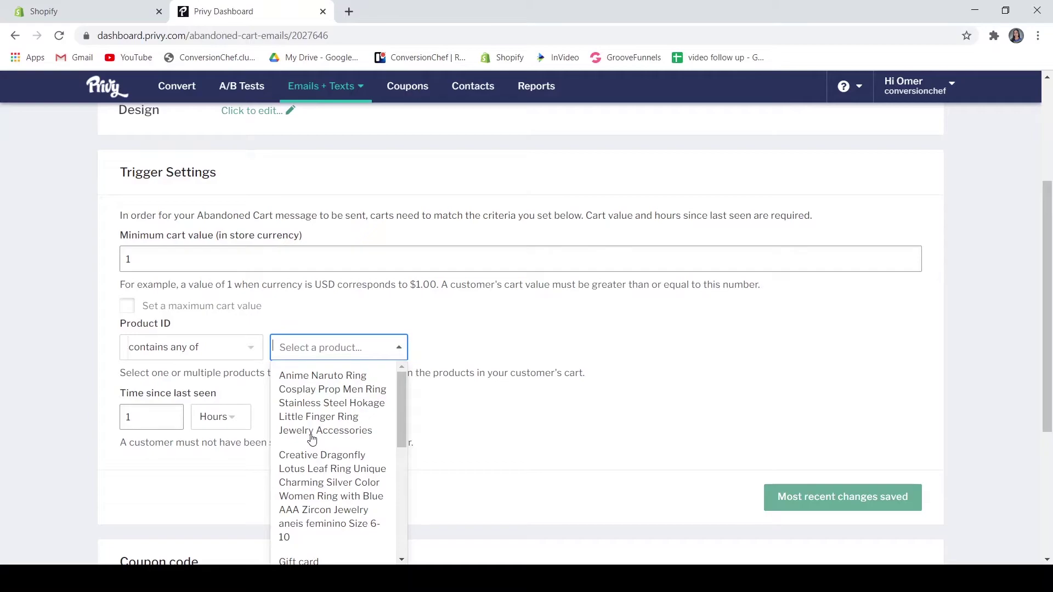
pyautogui.click(316, 383)
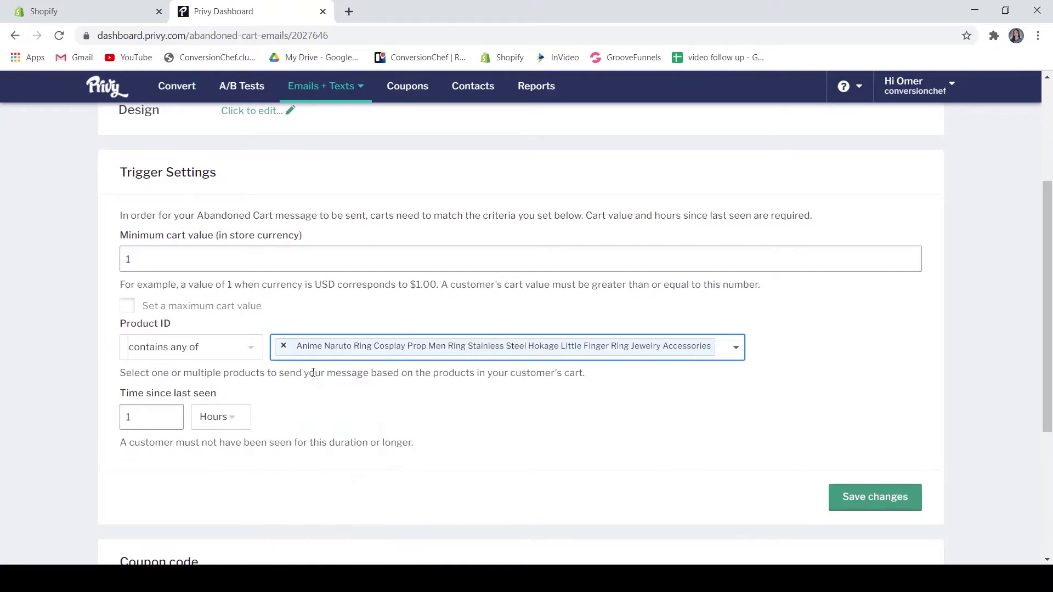
pyautogui.scroll(-1, 271, 386)
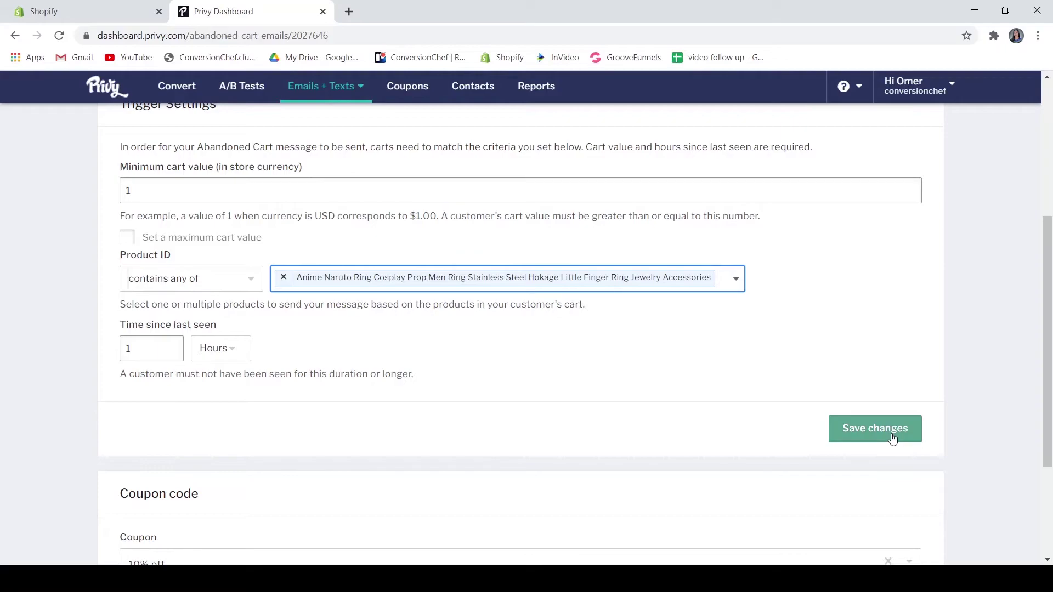
pyautogui.click(876, 429)
pyautogui.scroll(-3, 513, 376)
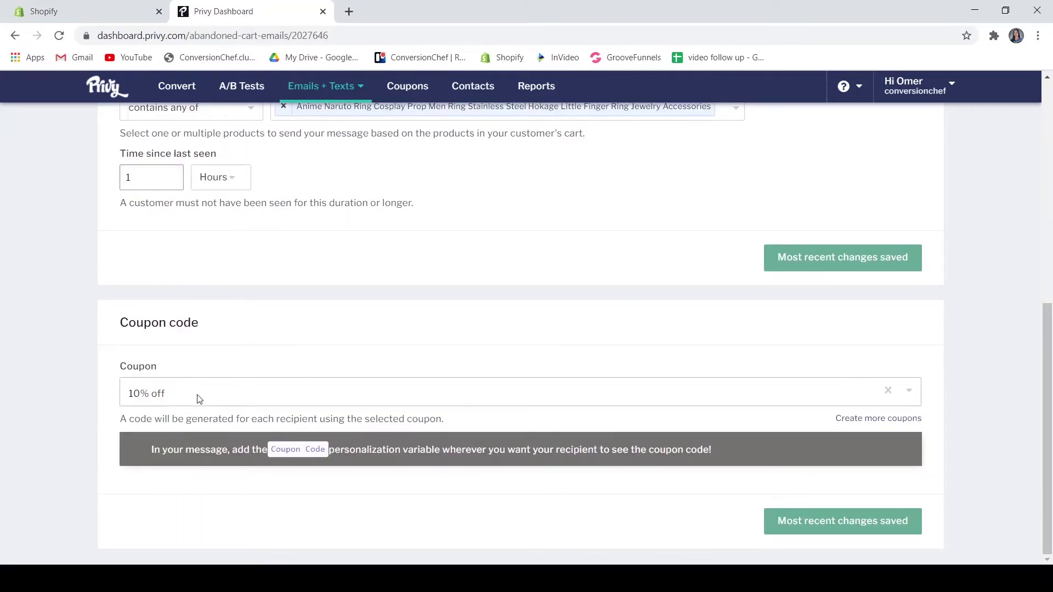
pyautogui.click(407, 86)
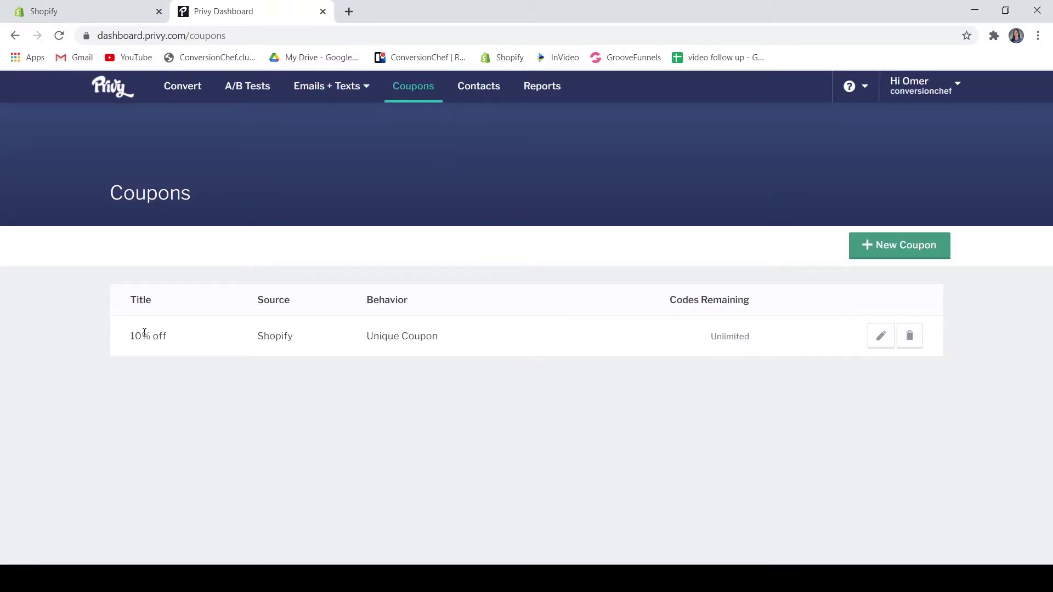
pyautogui.click(327, 87)
pyautogui.click(364, 115)
pyautogui.click(352, 99)
pyautogui.click(352, 114)
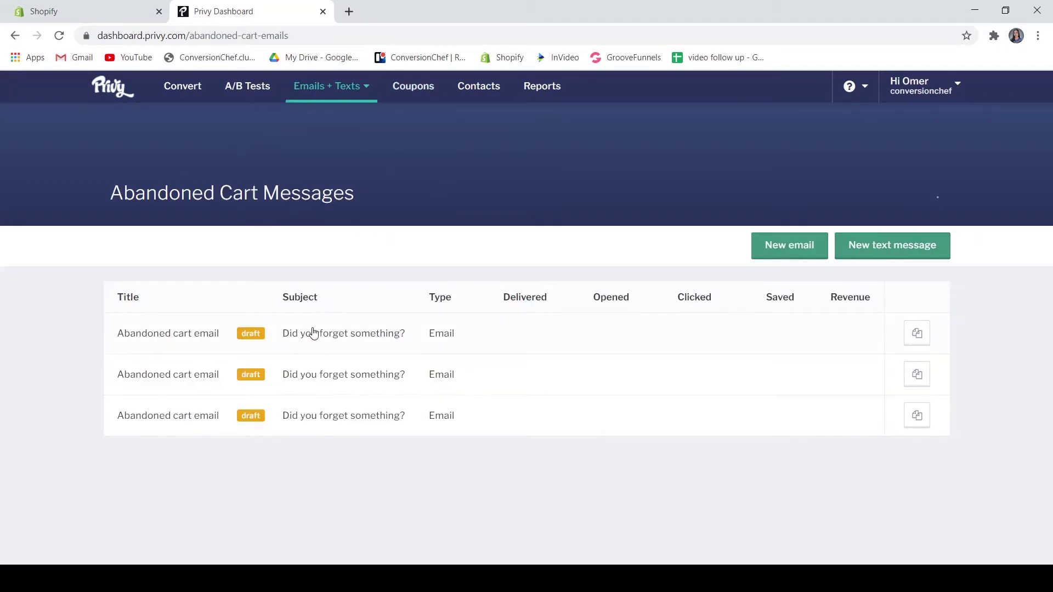
pyautogui.click(313, 333)
pyautogui.scroll(-6, 301, 376)
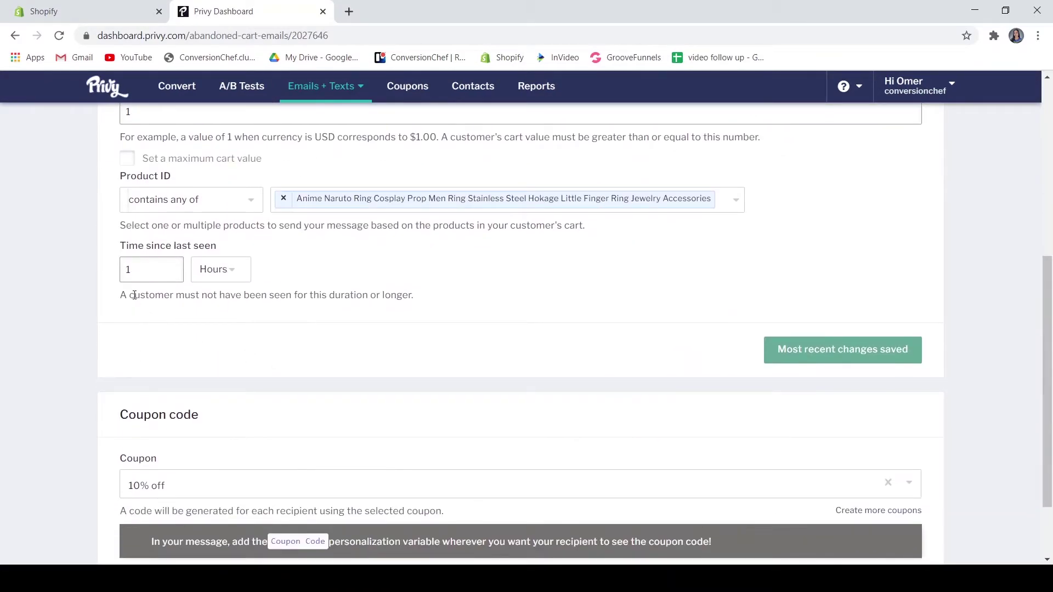
pyautogui.scroll(-2, 219, 384)
pyautogui.click(209, 397)
pyautogui.click(211, 398)
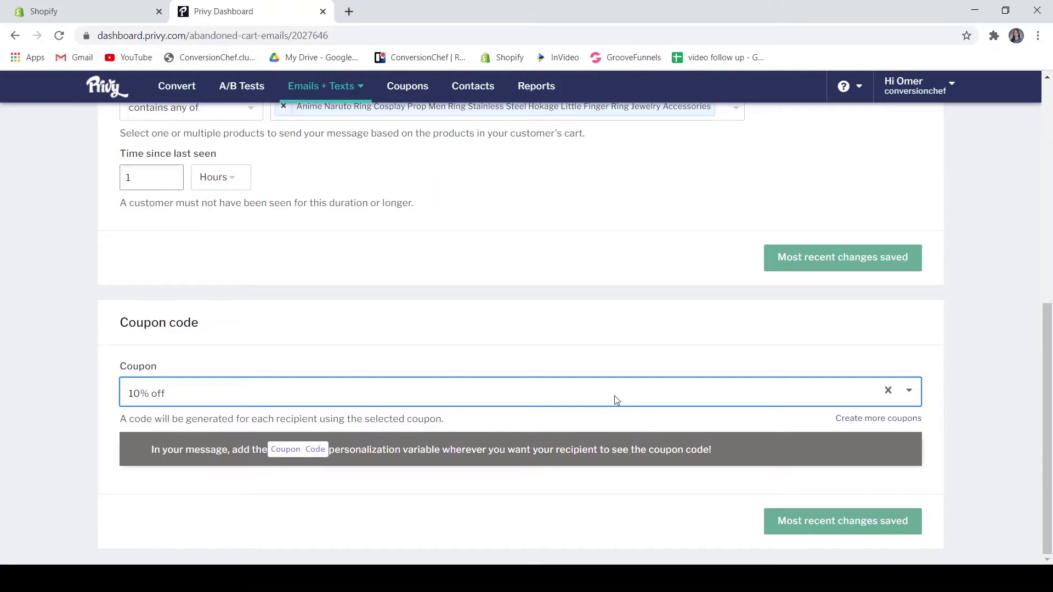
pyautogui.scroll(8, 615, 400)
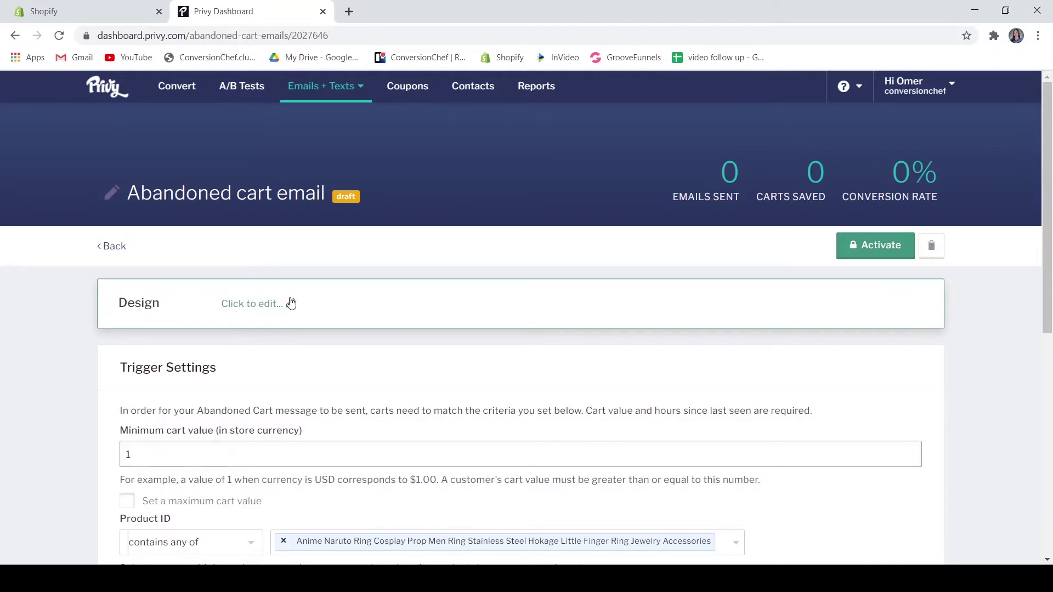
# Review the default 'You left something behind.' email design and save it
pyautogui.click(319, 302)
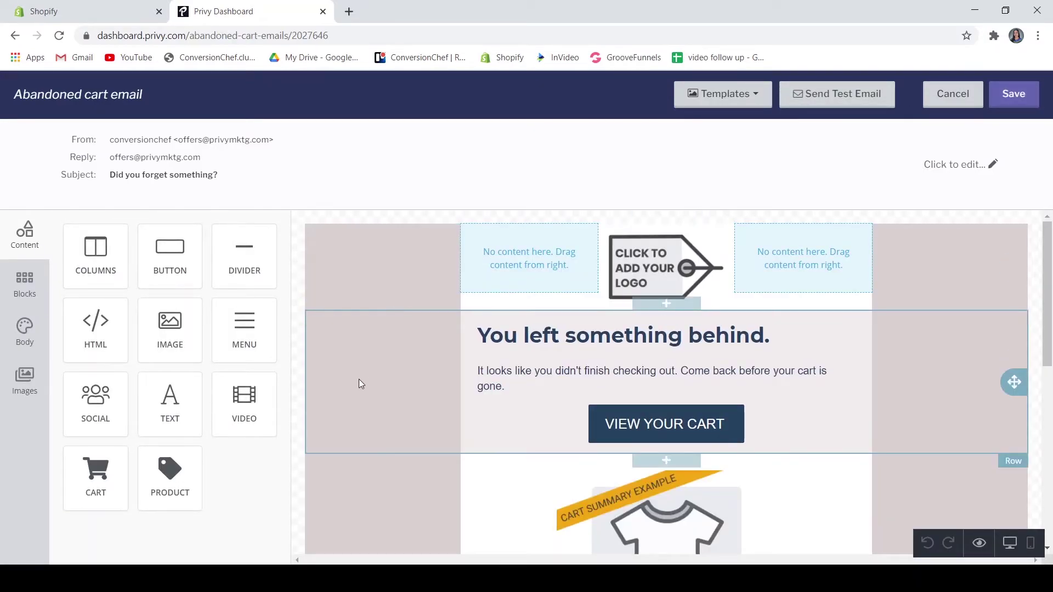
pyautogui.scroll(-3, 388, 364)
pyautogui.scroll(3, 388, 364)
pyautogui.scroll(-7, 378, 356)
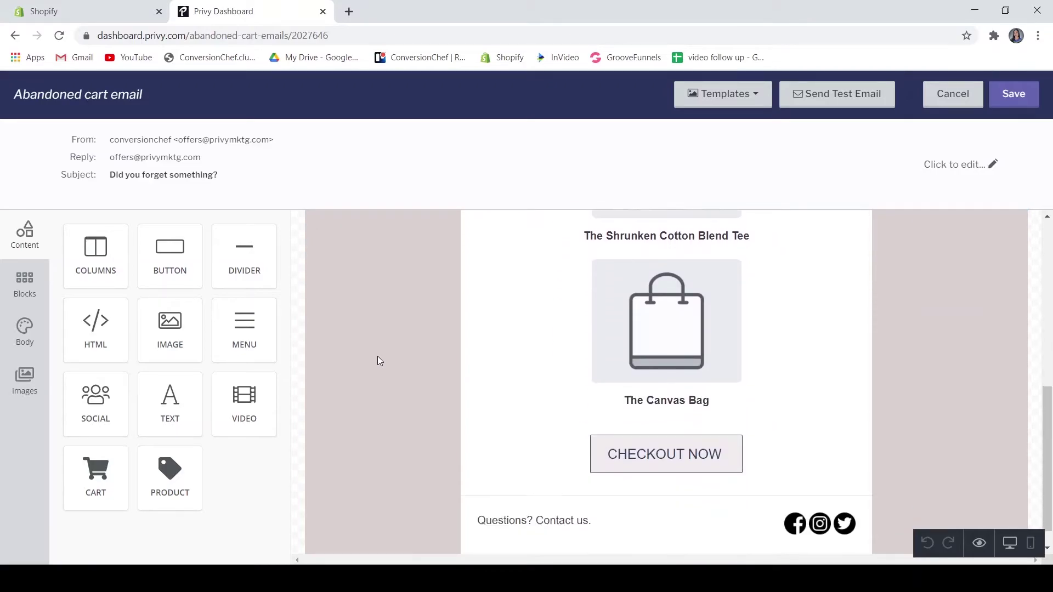
pyautogui.scroll(5, 378, 357)
pyautogui.scroll(2, 378, 360)
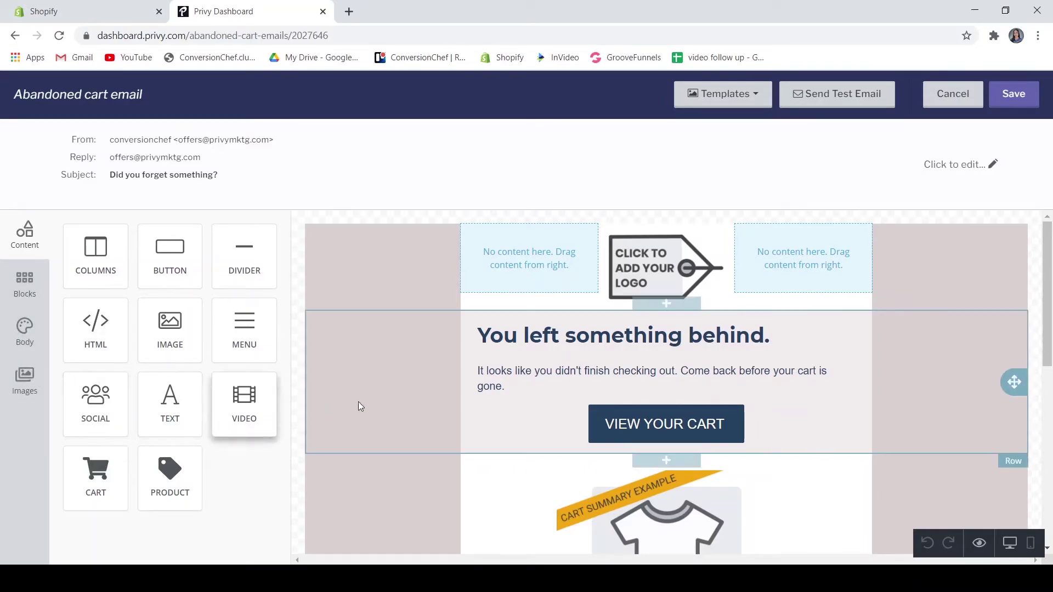
pyautogui.scroll(-3, 580, 356)
pyautogui.scroll(3, 580, 356)
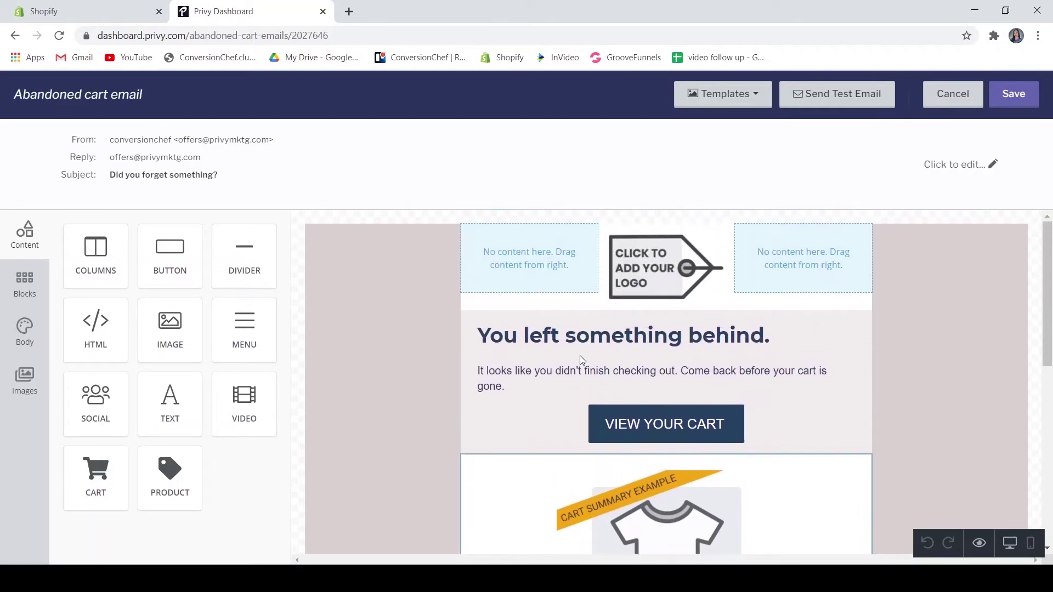
pyautogui.click(1012, 94)
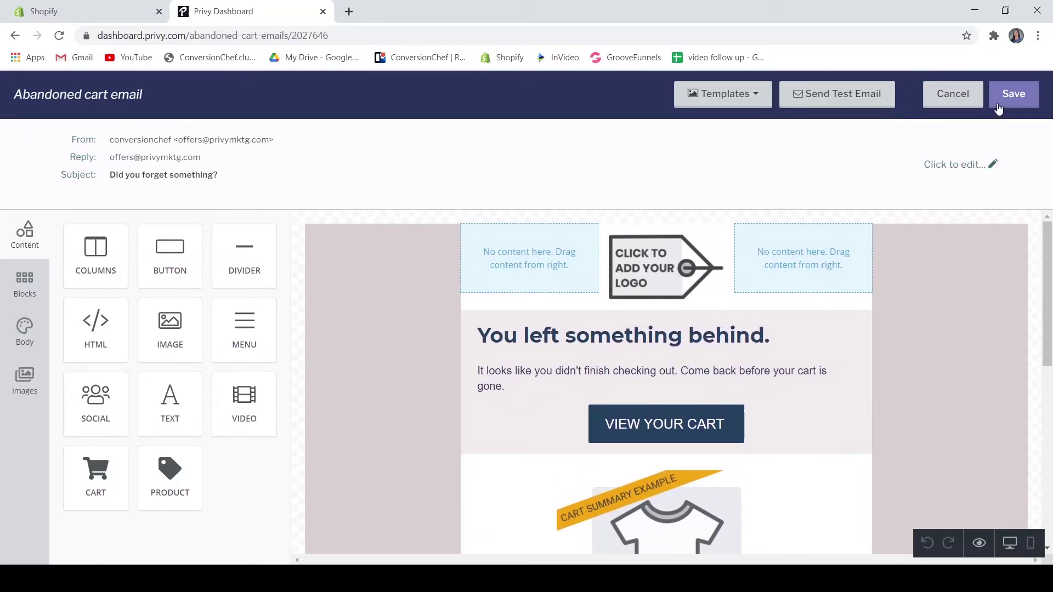
# Save despite the placeholder-image warning, dismiss the Privy Email upsell, review plans, then go back
pyautogui.click(660, 268)
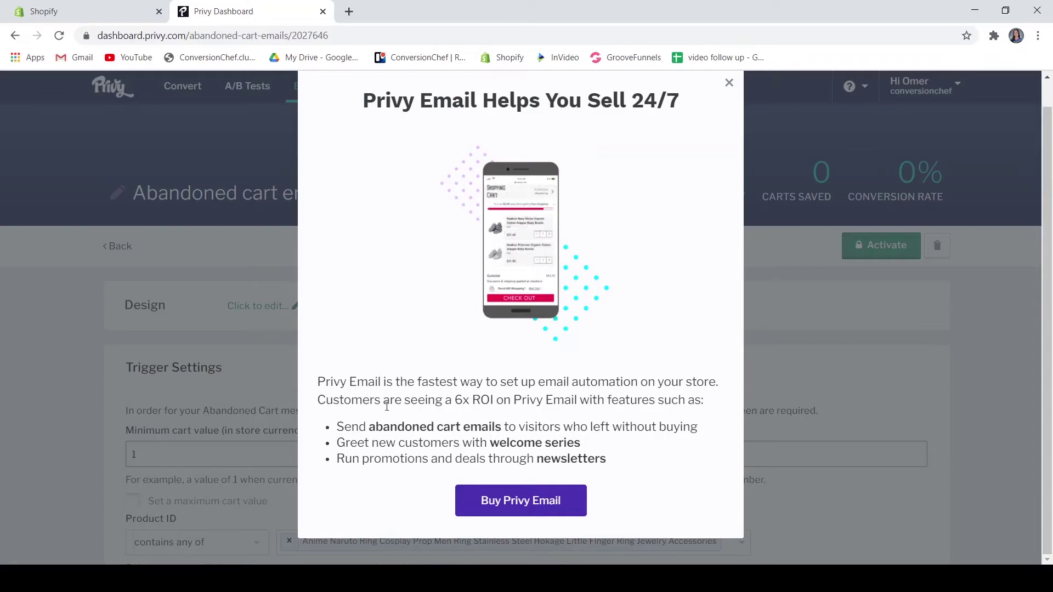
pyautogui.click(539, 505)
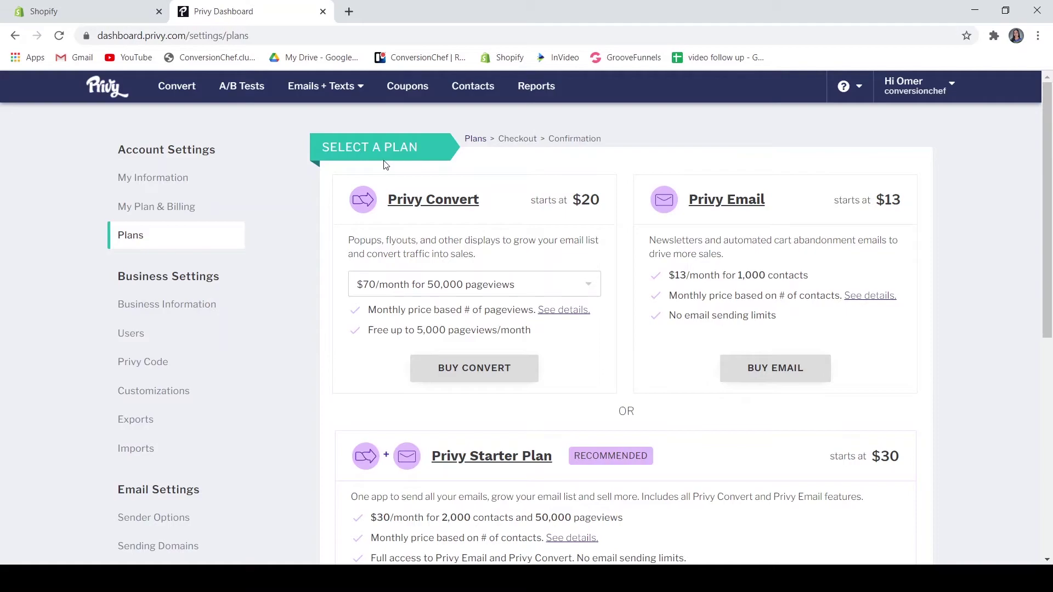
pyautogui.scroll(-8, 604, 193)
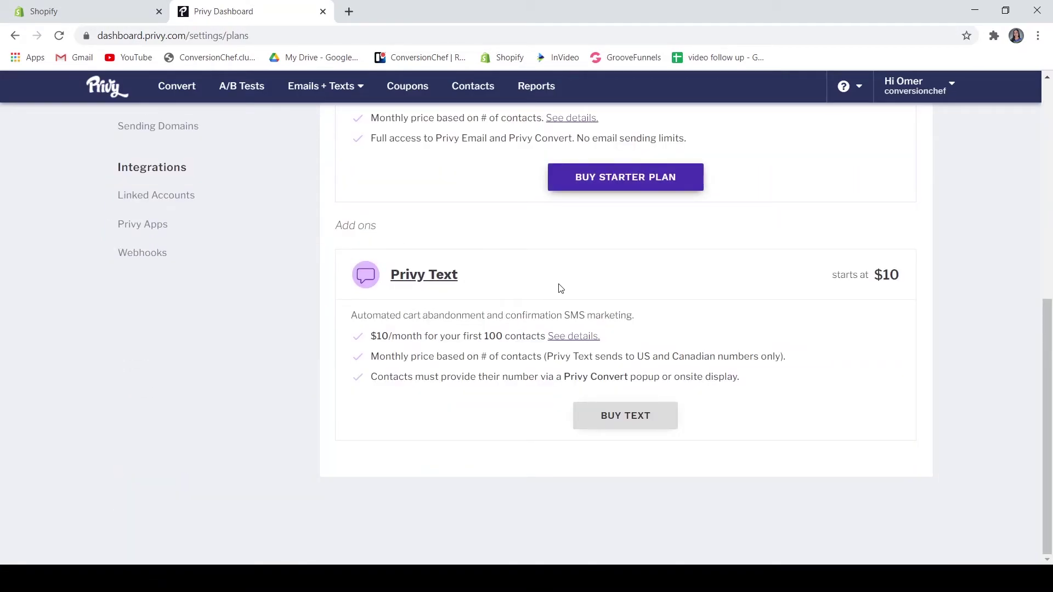
pyautogui.scroll(8, 565, 285)
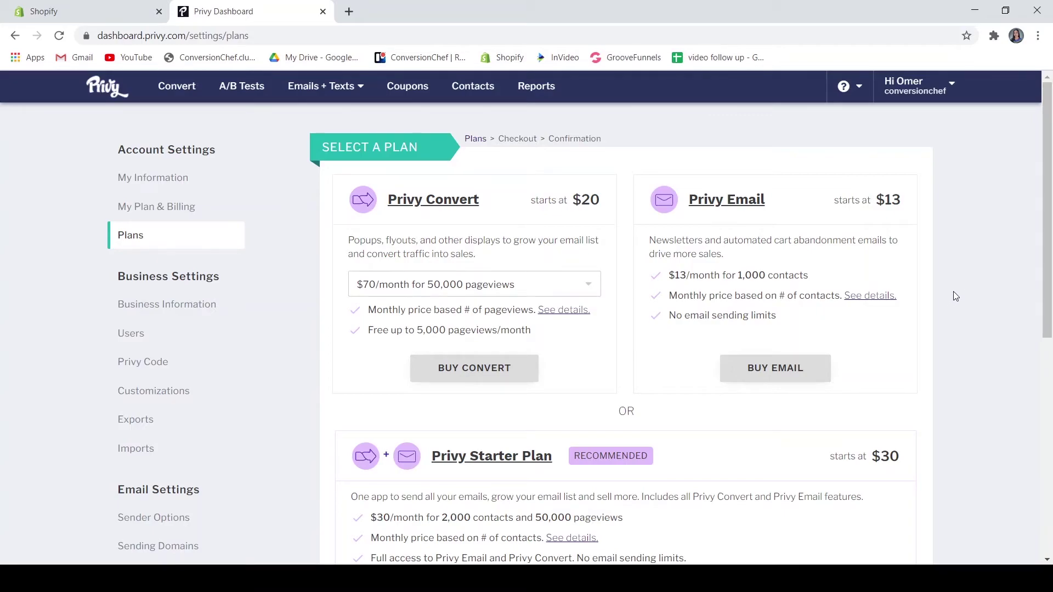
pyautogui.scroll(-1, 954, 296)
pyautogui.scroll(1, 953, 296)
pyautogui.scroll(-8, 974, 268)
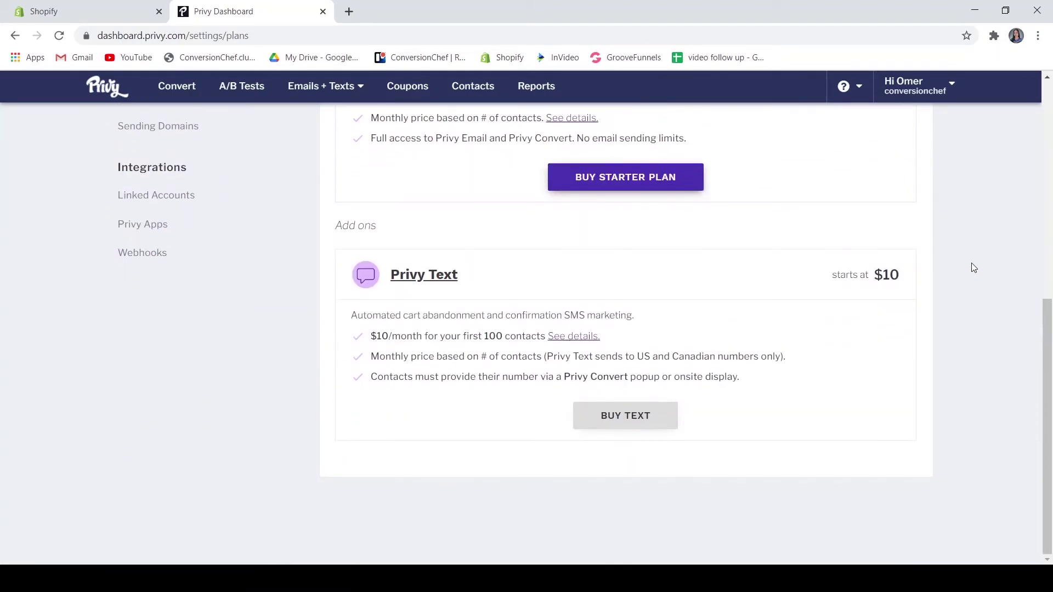
pyautogui.scroll(8, 974, 264)
pyautogui.hotkey('alt', 'Left')
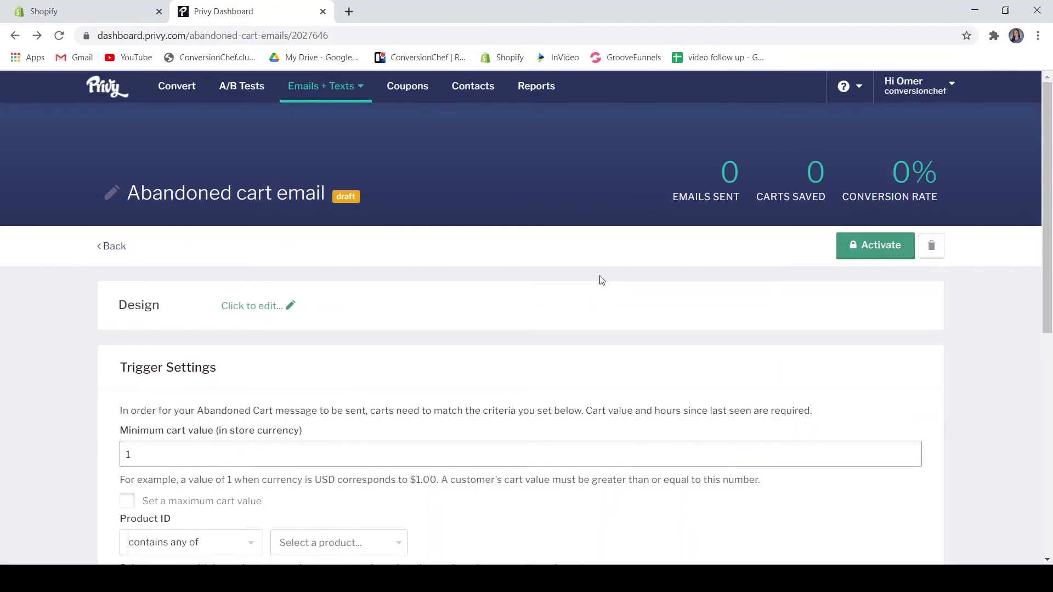
# Go back to the abc A/B test results and open the Emails + Texts menu
pyautogui.hotkey('alt', 'Left')
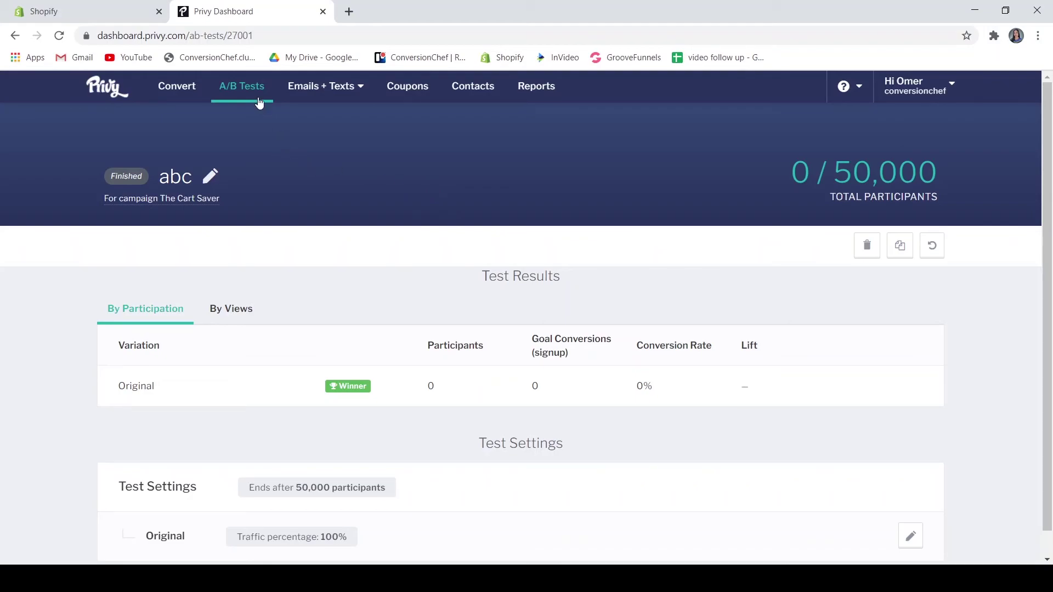
pyautogui.click(335, 90)
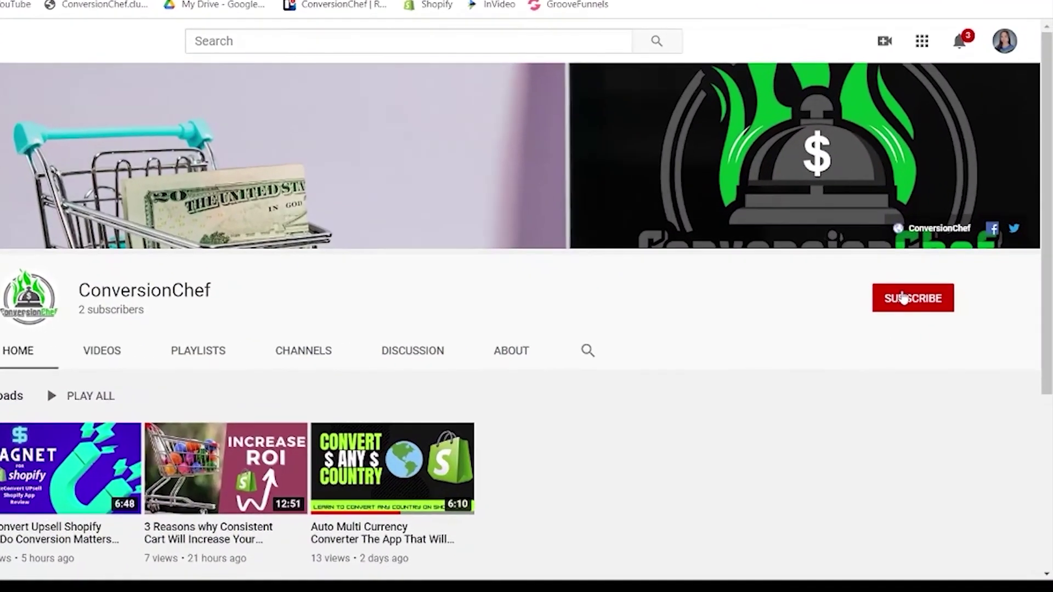
# Subscribe to ConversionChef on its channel page and switch upload notifications to All
pyautogui.click(925, 311)
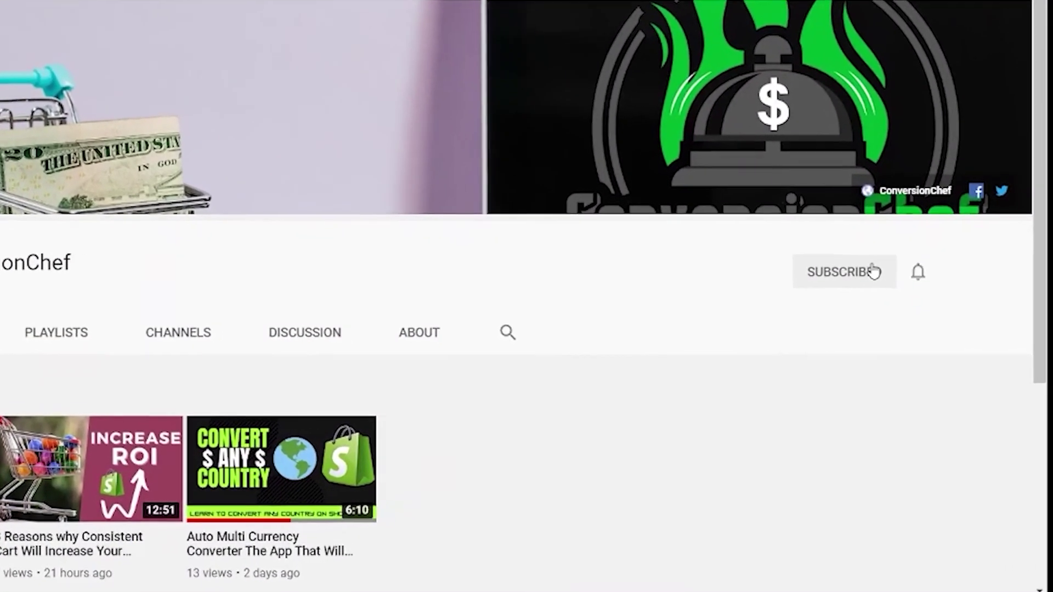
pyautogui.click(919, 272)
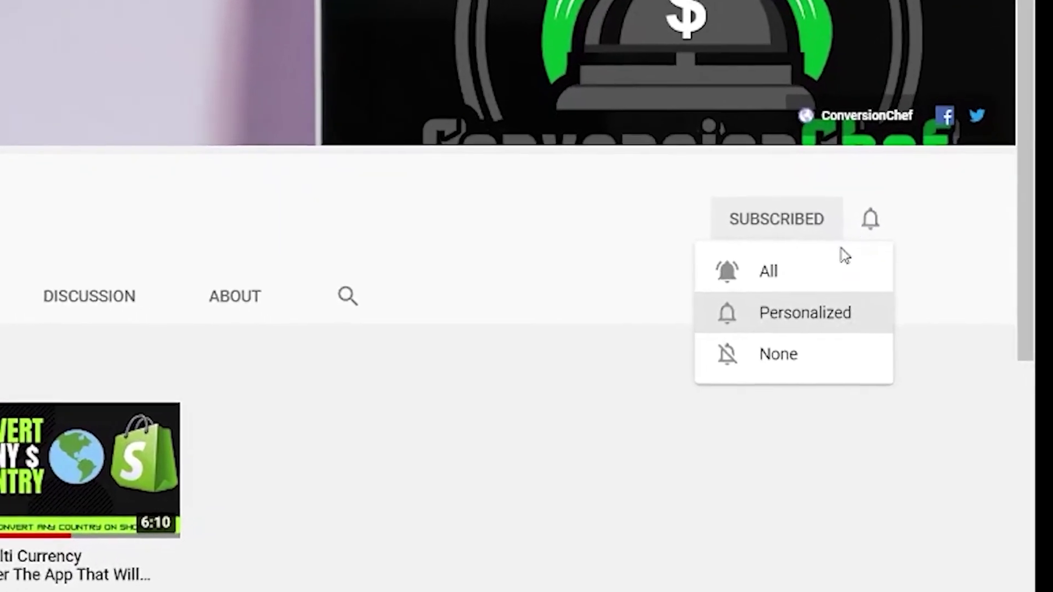
pyautogui.click(798, 270)
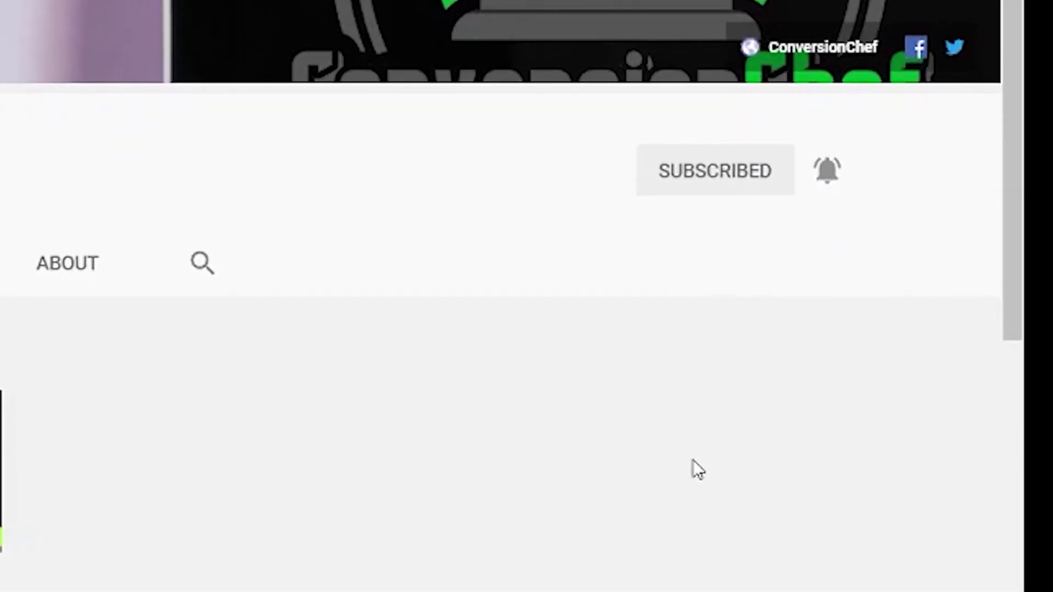